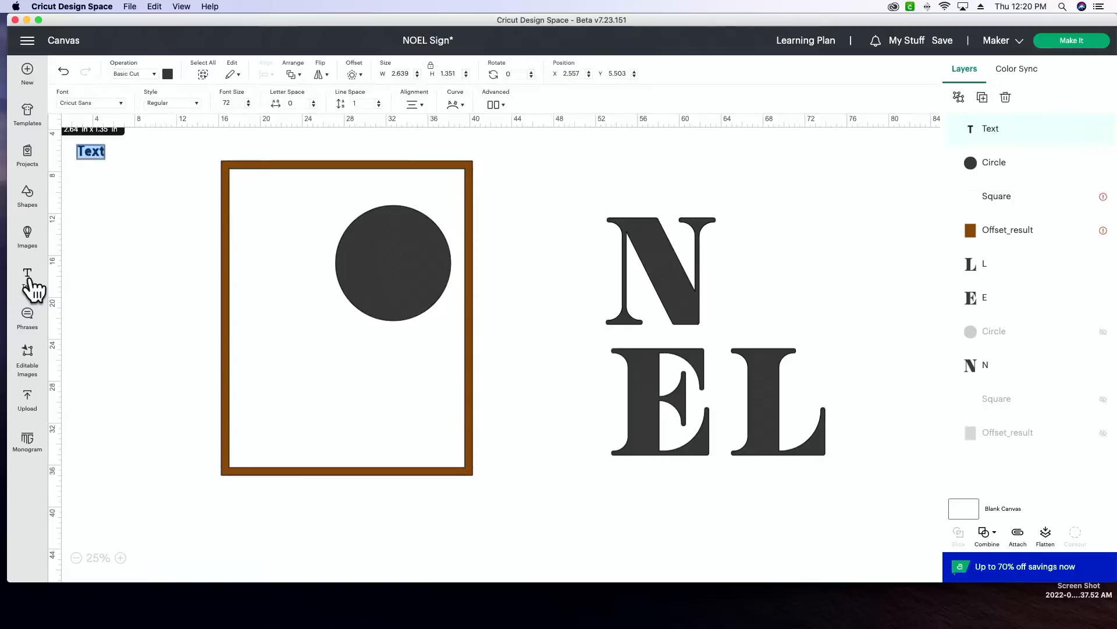
- Enter the letter N as text, enlarge it to about 9.29 × 12.89 in, and place it beside the circle in the frame
{"action": "type", "text": "N"}
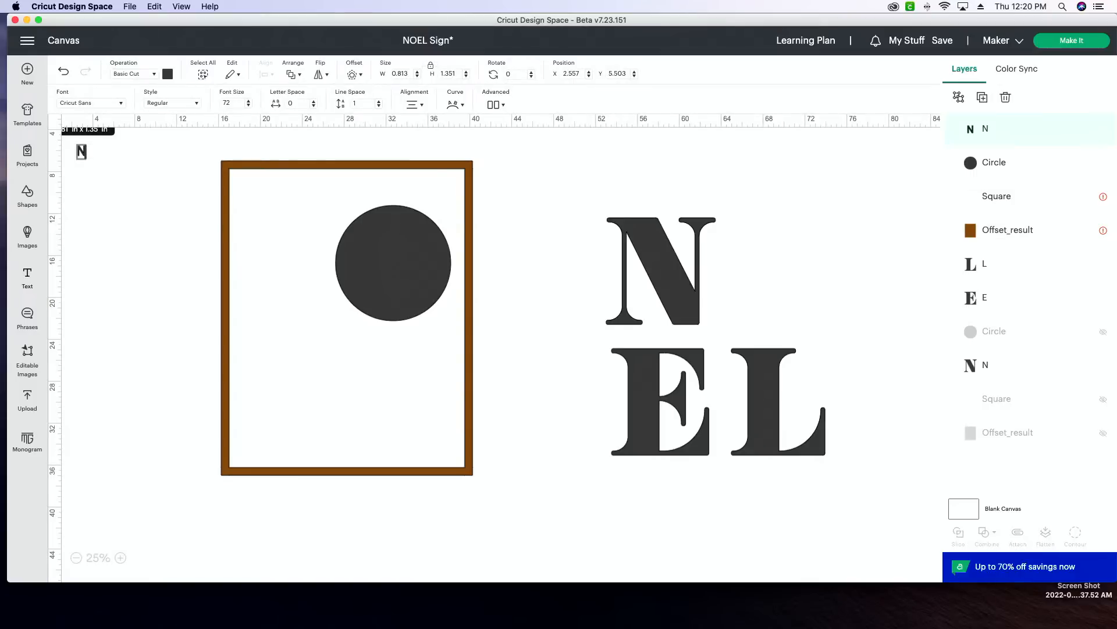
{"action": "left_click_drag", "start_coordinate": [84, 158], "coordinate": [169, 274]}
{"action": "left_click_drag", "start_coordinate": [124, 237], "coordinate": [276, 280]}
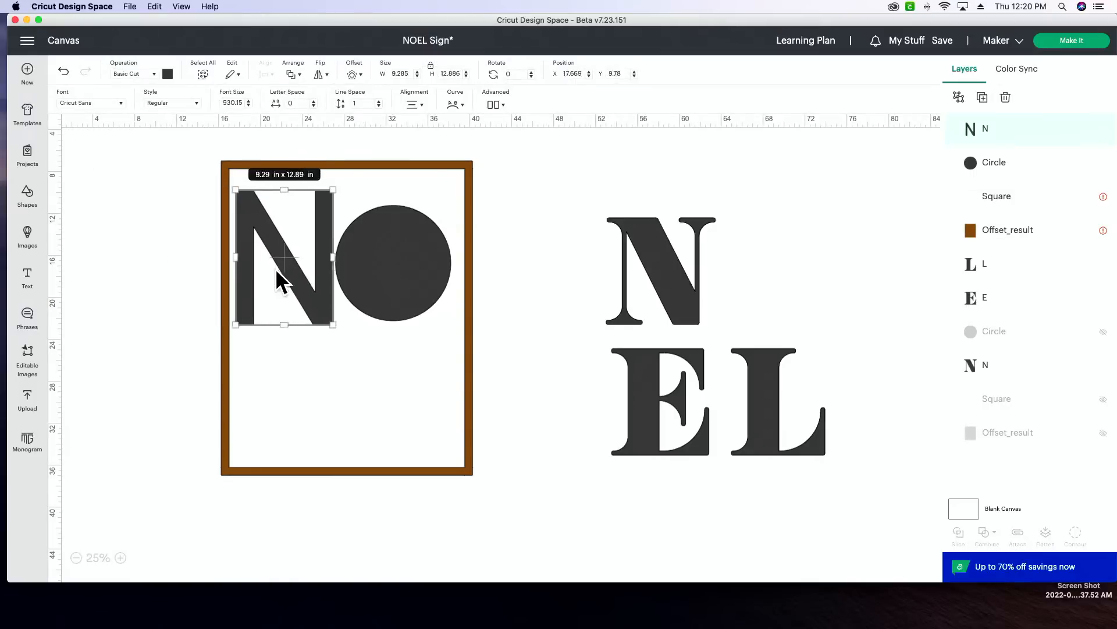
- Set the framed N's font to Insistence, shrink it to about 9.64 × 9.4 in, and line it up beside the circle
{"action": "left_click", "coordinate": [107, 105]}
{"action": "left_click", "coordinate": [492, 78]}
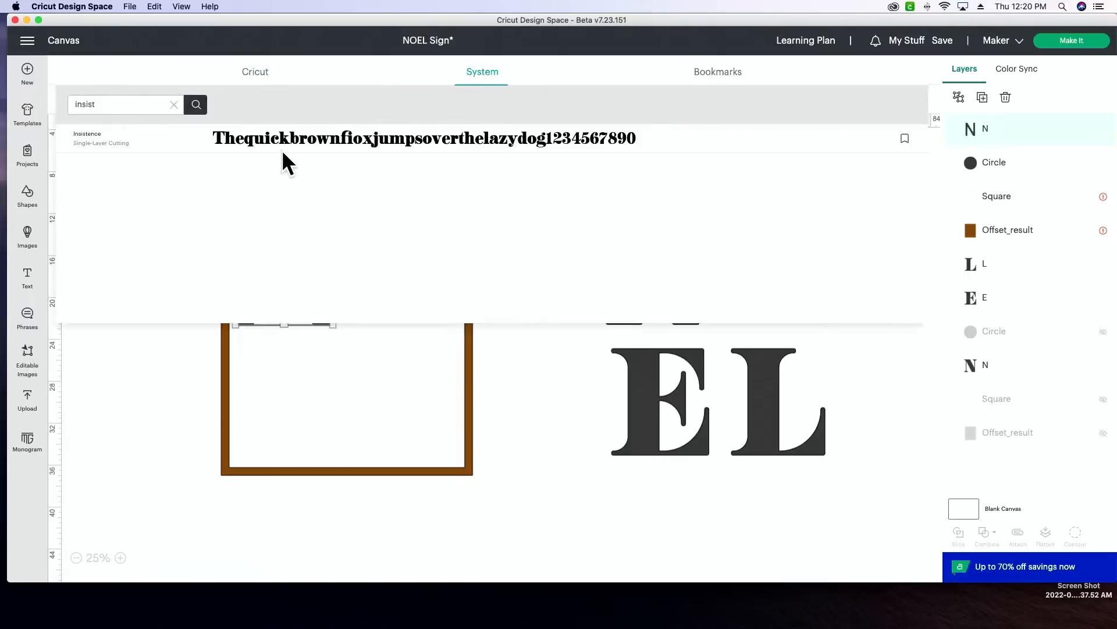
{"action": "left_click", "coordinate": [282, 141]}
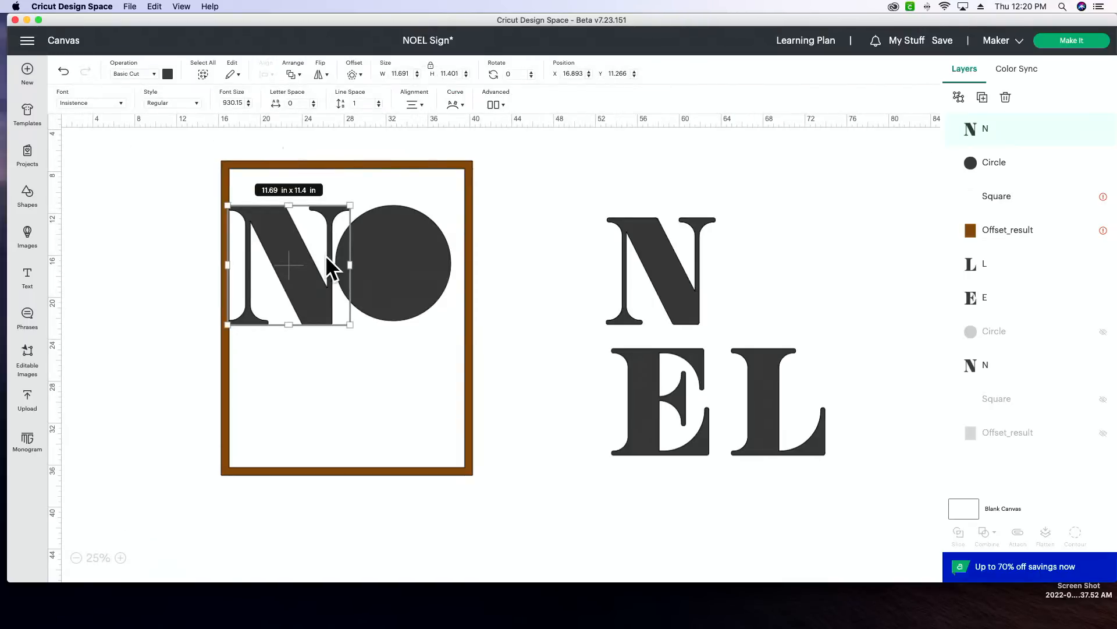
{"action": "left_click_drag", "start_coordinate": [349, 324], "coordinate": [324, 302]}
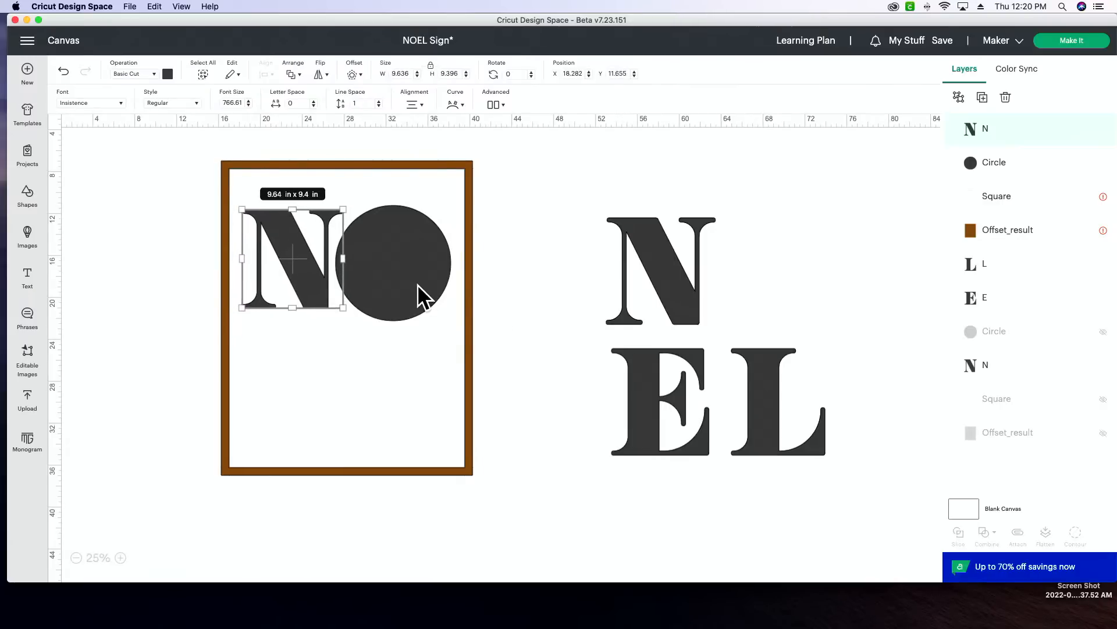
{"action": "left_click_drag", "start_coordinate": [310, 286], "coordinate": [309, 286]}
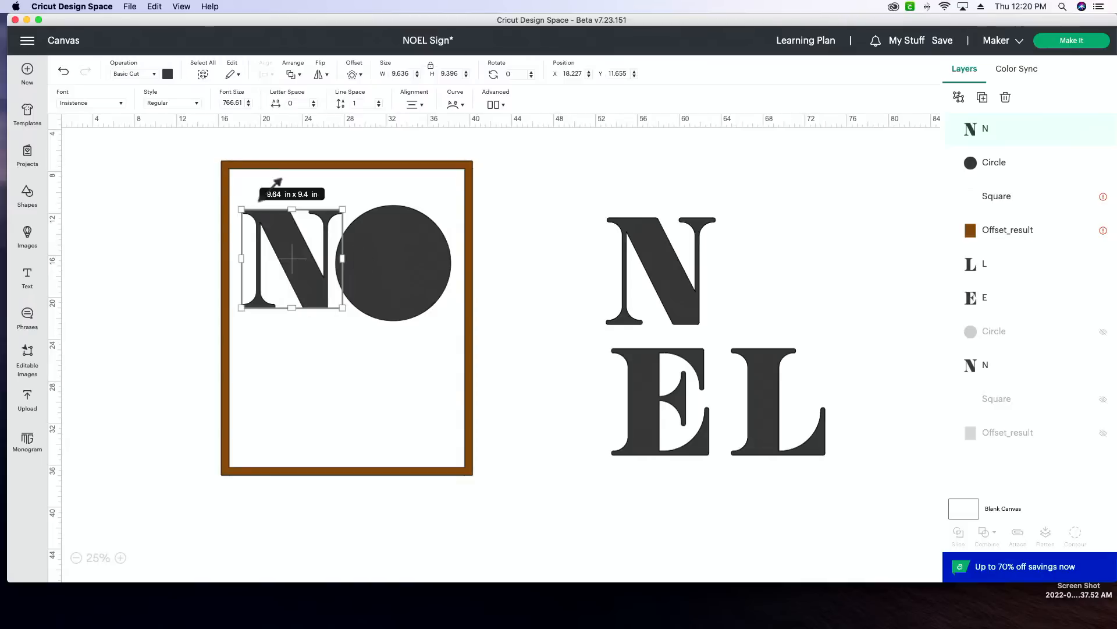
{"action": "left_click_drag", "start_coordinate": [312, 284], "coordinate": [312, 290]}
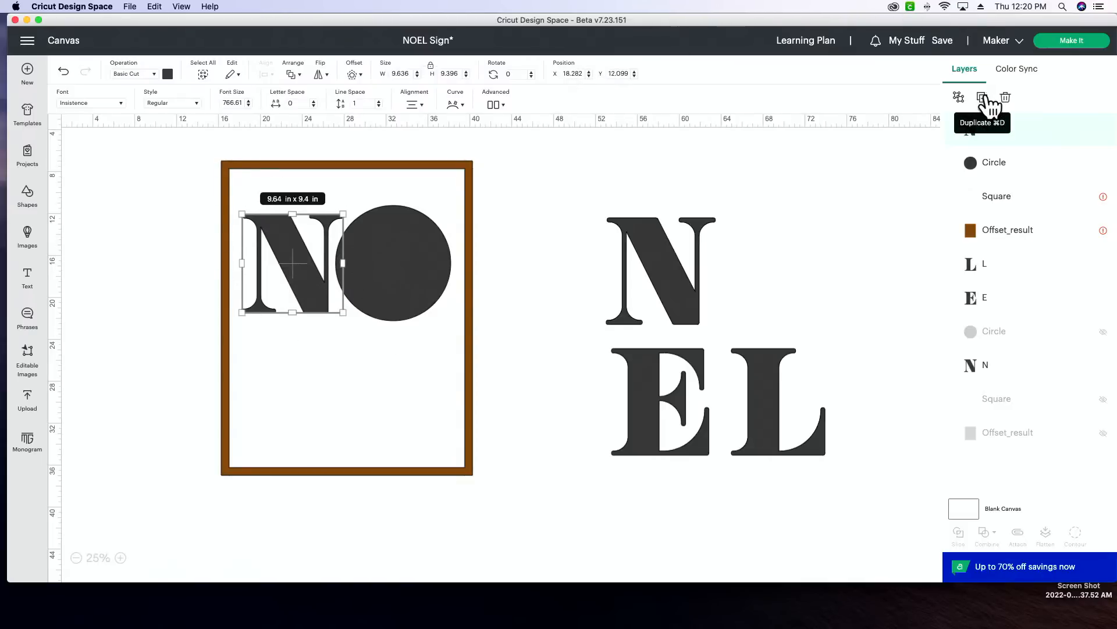
- Duplicate the framed N twice, place one copy beneath it, and change that copy's text to E
{"action": "left_click", "coordinate": [985, 98]}
{"action": "left_click", "coordinate": [985, 97]}
{"action": "left_click_drag", "start_coordinate": [237, 305], "coordinate": [324, 405]}
{"action": "double_click", "coordinate": [324, 406]}
{"action": "type", "text": "e"}
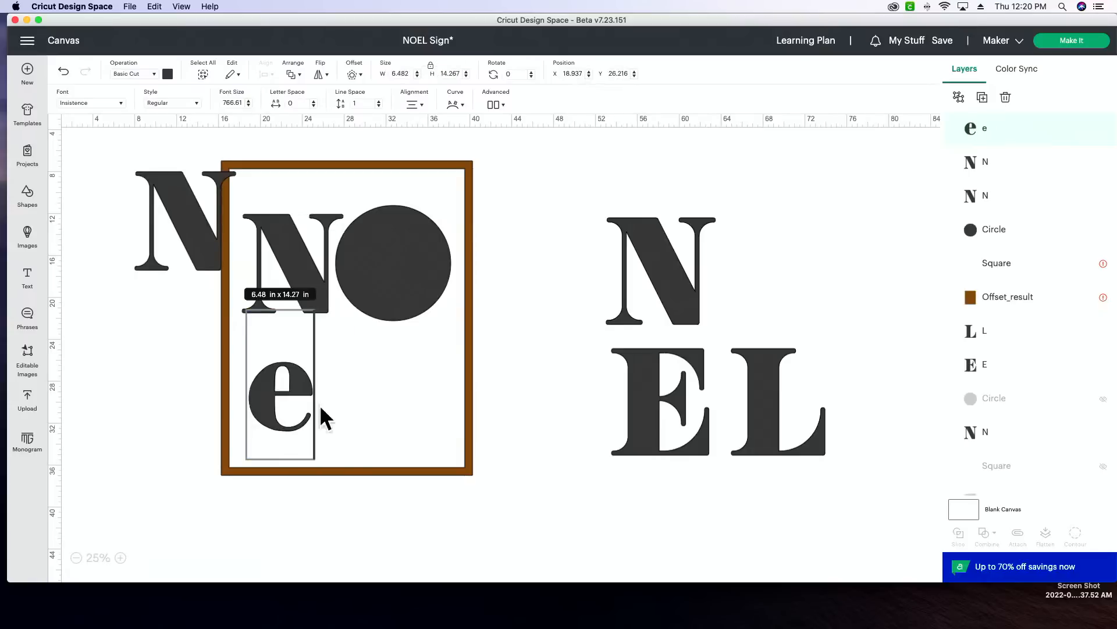
{"action": "key", "text": "BackSpace"}
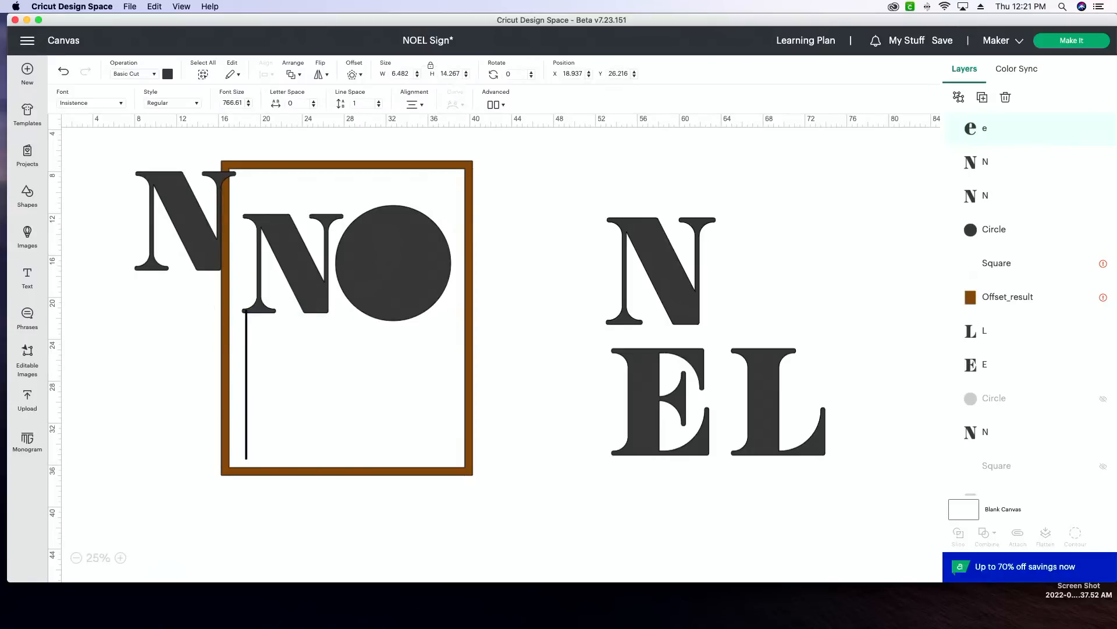
{"action": "type", "text": "E"}
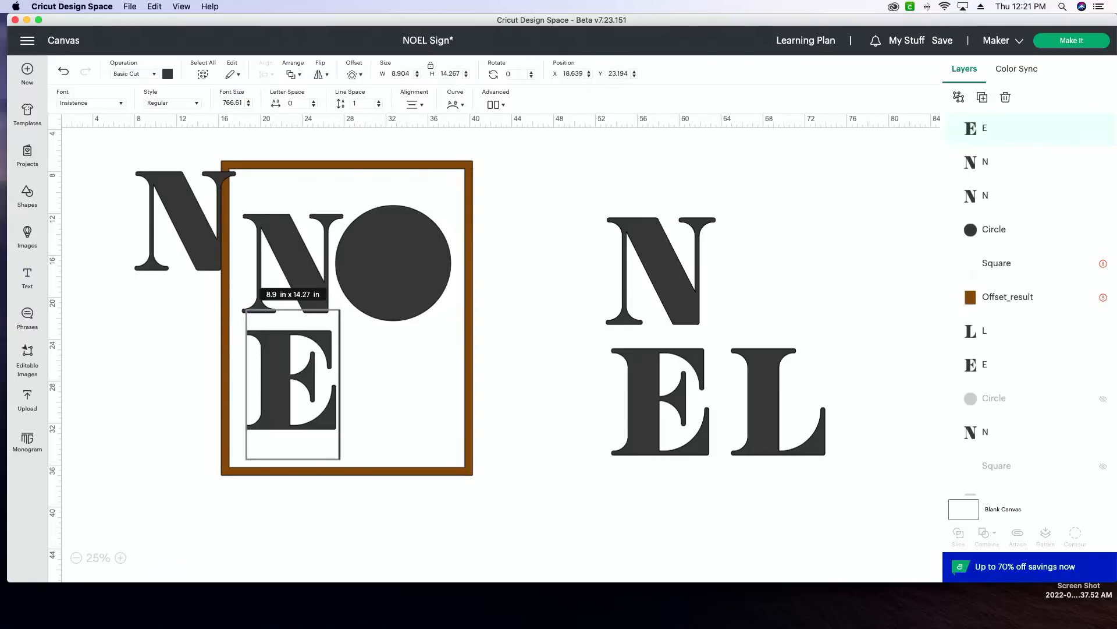
- Change the spare N copy's text to L and place it below the circle, beside the E
{"action": "left_click", "coordinate": [175, 220]}
{"action": "double_click", "coordinate": [171, 205]}
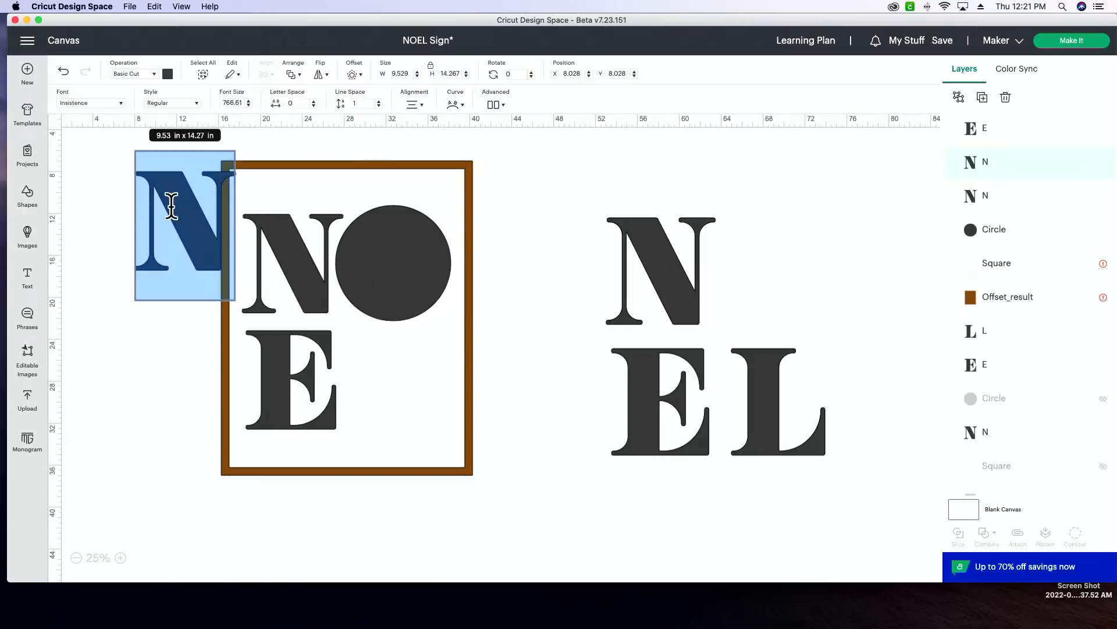
{"action": "type", "text": "L"}
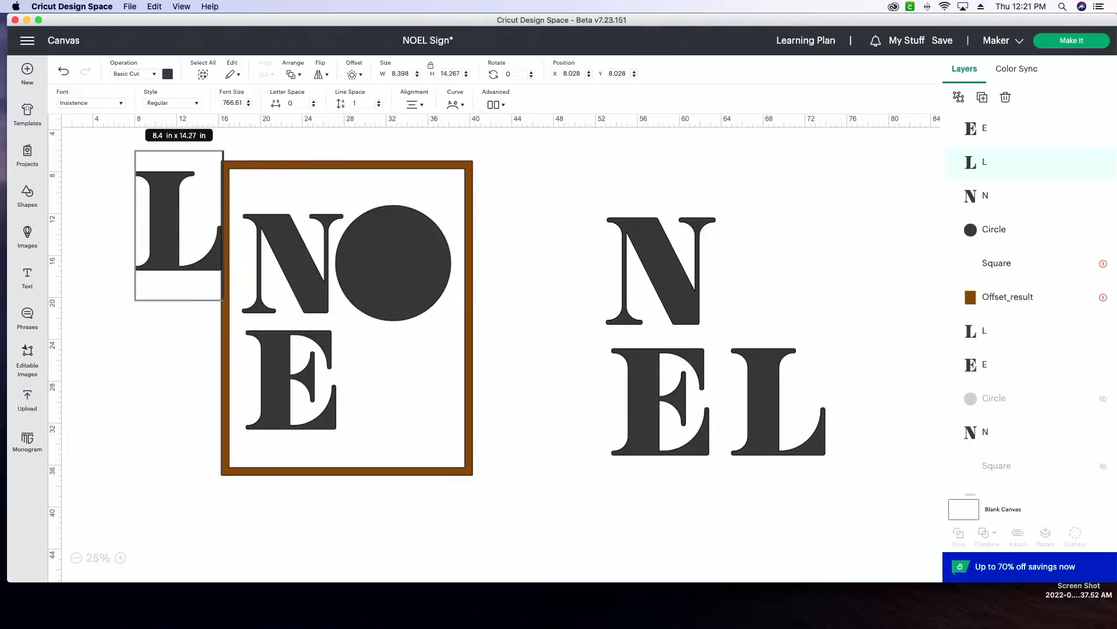
{"action": "left_click", "coordinate": [142, 329]}
{"action": "left_click_drag", "start_coordinate": [141, 204], "coordinate": [378, 370]}
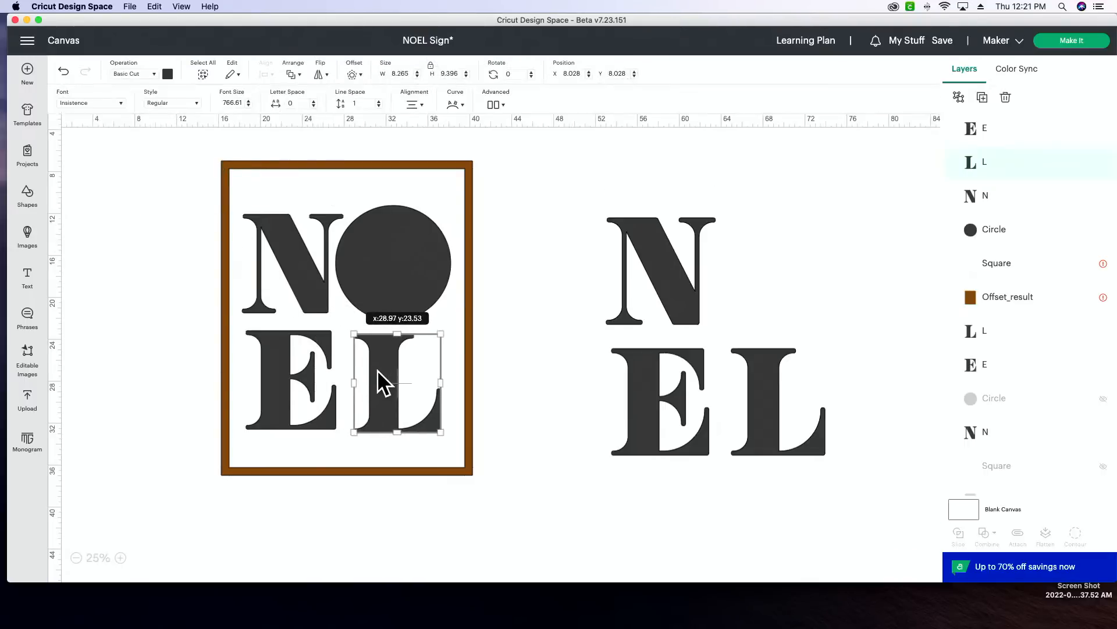
- Set the framed N's font to Addie Kate and resize it to about 6.07 × 10.56 in beside the circle
{"action": "left_click", "coordinate": [303, 274]}
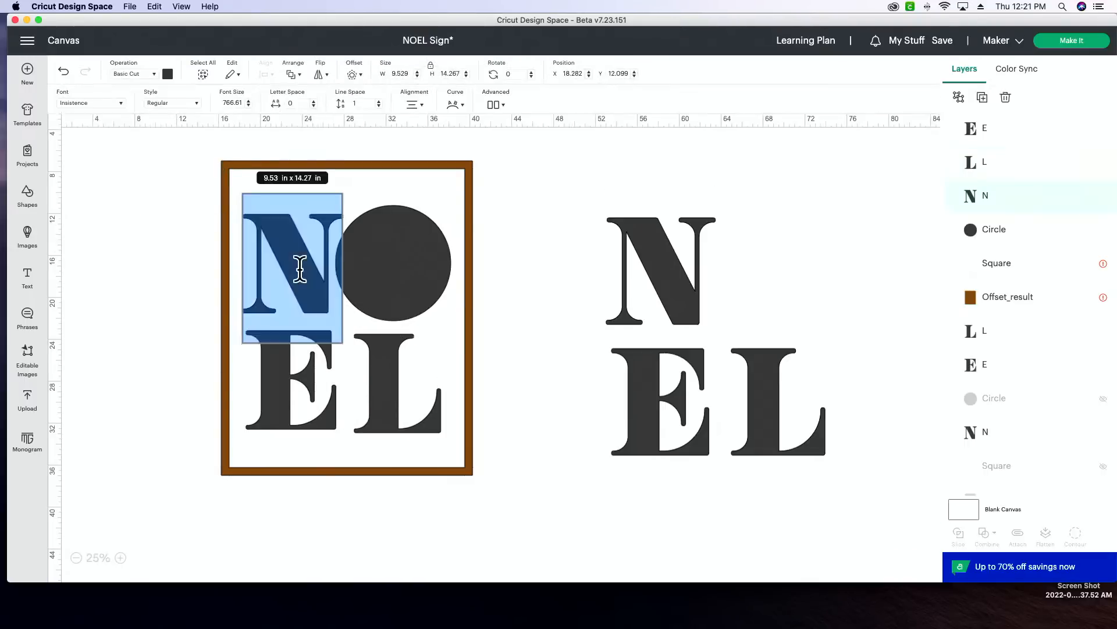
{"action": "left_click", "coordinate": [110, 103]}
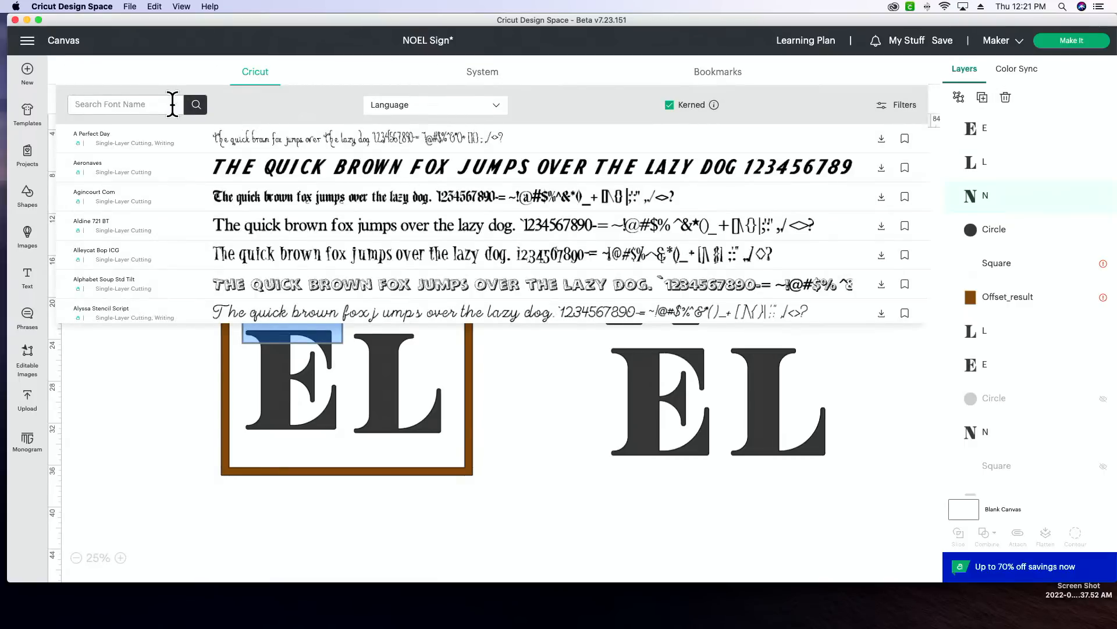
{"action": "left_click", "coordinate": [492, 80]}
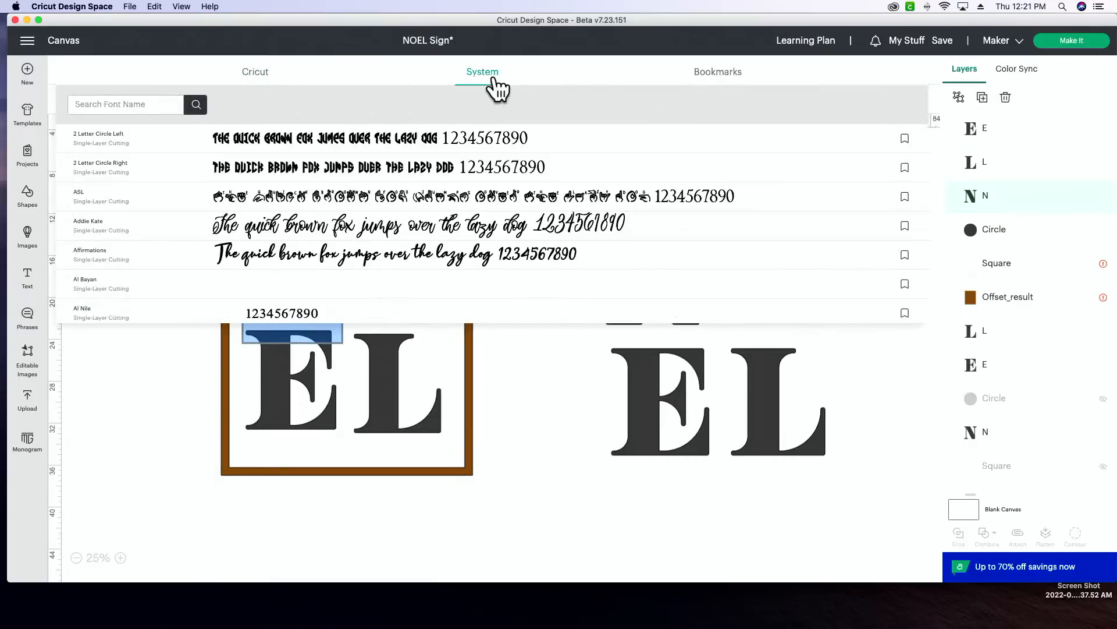
{"action": "left_click", "coordinate": [453, 227]}
{"action": "left_click_drag", "start_coordinate": [423, 421], "coordinate": [290, 309]}
{"action": "left_click_drag", "start_coordinate": [334, 177], "coordinate": [310, 220]}
{"action": "left_click_drag", "start_coordinate": [296, 292], "coordinate": [300, 284]}
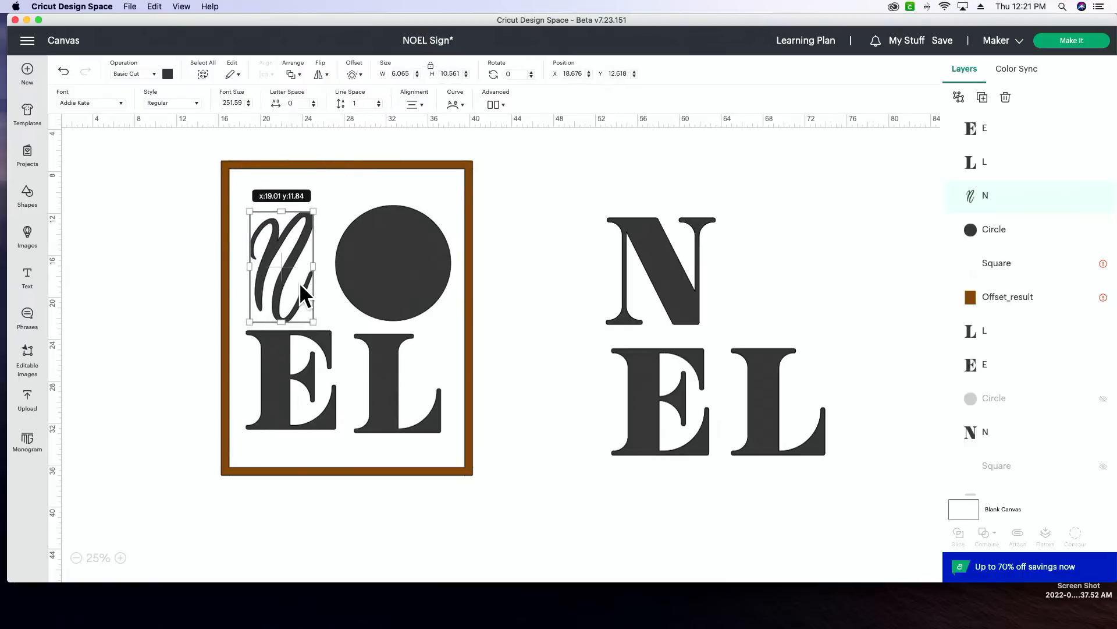
- Set the framed E's font to Addie Kate and shrink it to about 7.17 × 10.44 in beneath the N
{"action": "left_click", "coordinate": [306, 399]}
{"action": "left_click", "coordinate": [69, 103]}
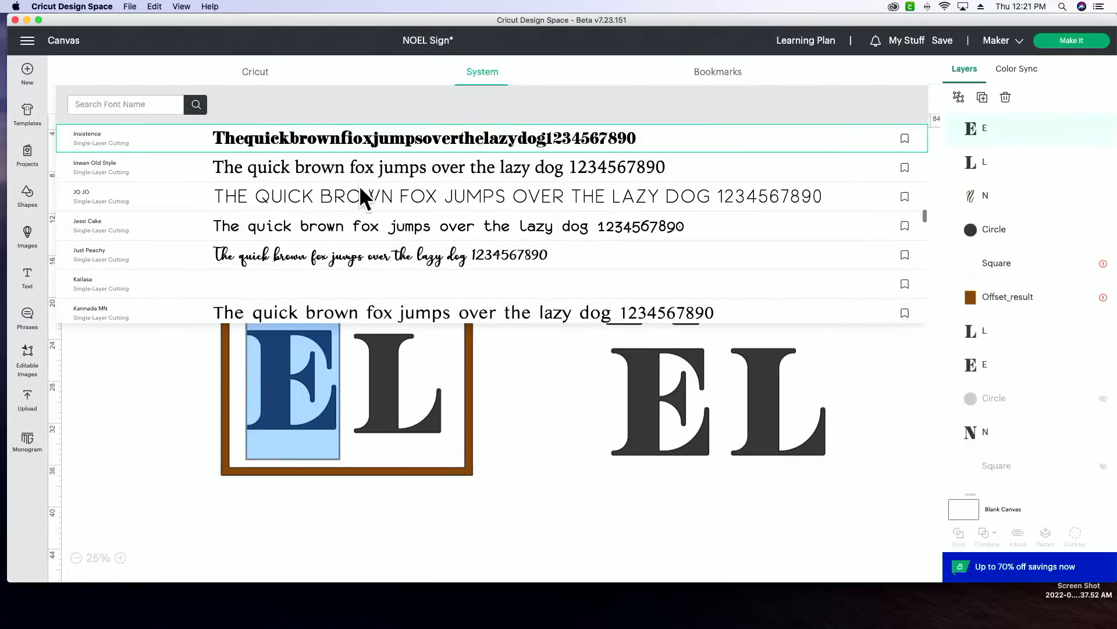
{"action": "left_click", "coordinate": [483, 74]}
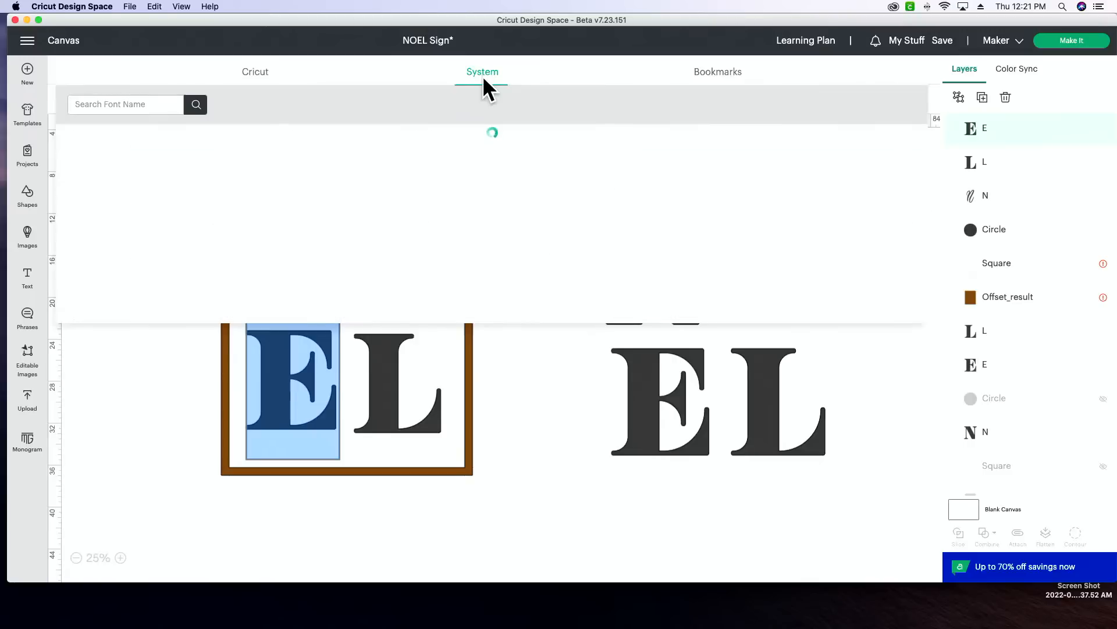
{"action": "left_click", "coordinate": [320, 221]}
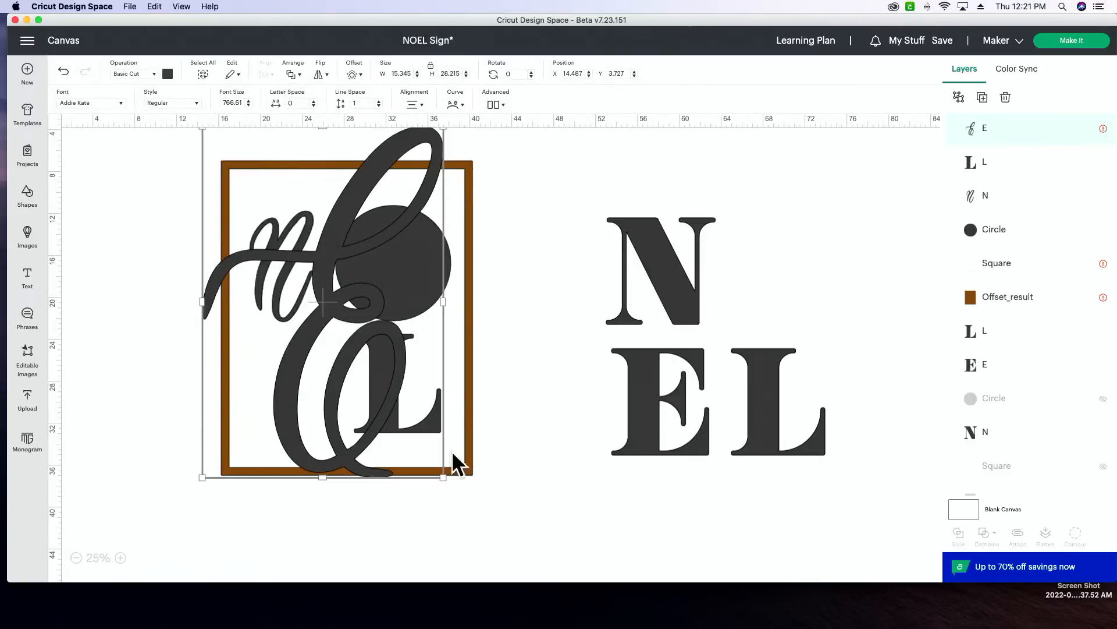
{"action": "left_click_drag", "start_coordinate": [443, 477], "coordinate": [319, 297]}
{"action": "left_click_drag", "start_coordinate": [291, 259], "coordinate": [316, 397]}
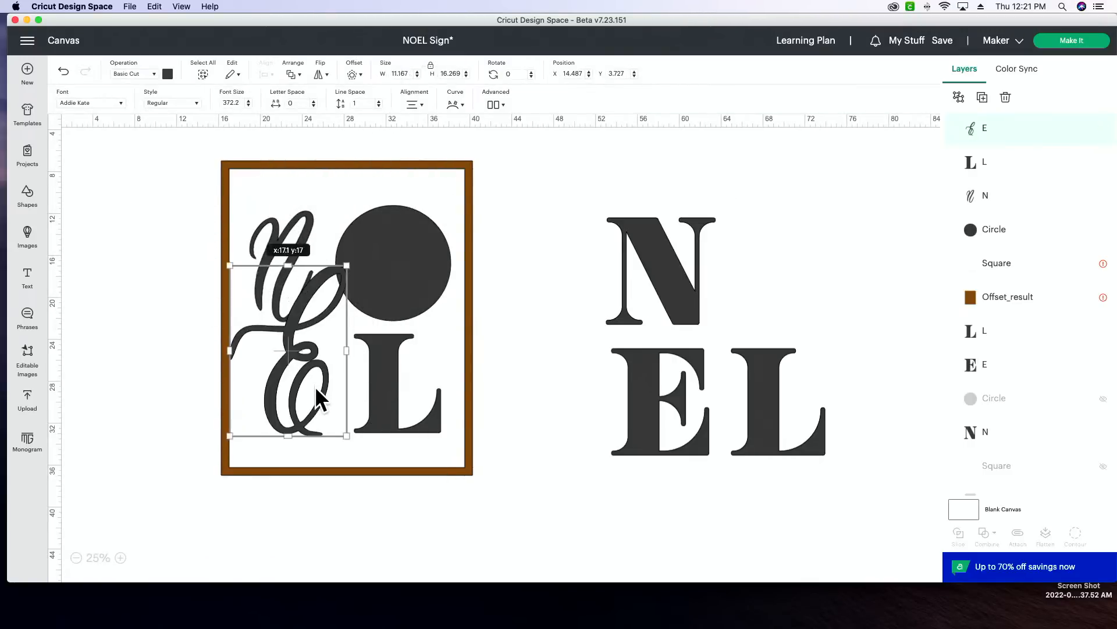
{"action": "left_click_drag", "start_coordinate": [343, 268], "coordinate": [302, 329]}
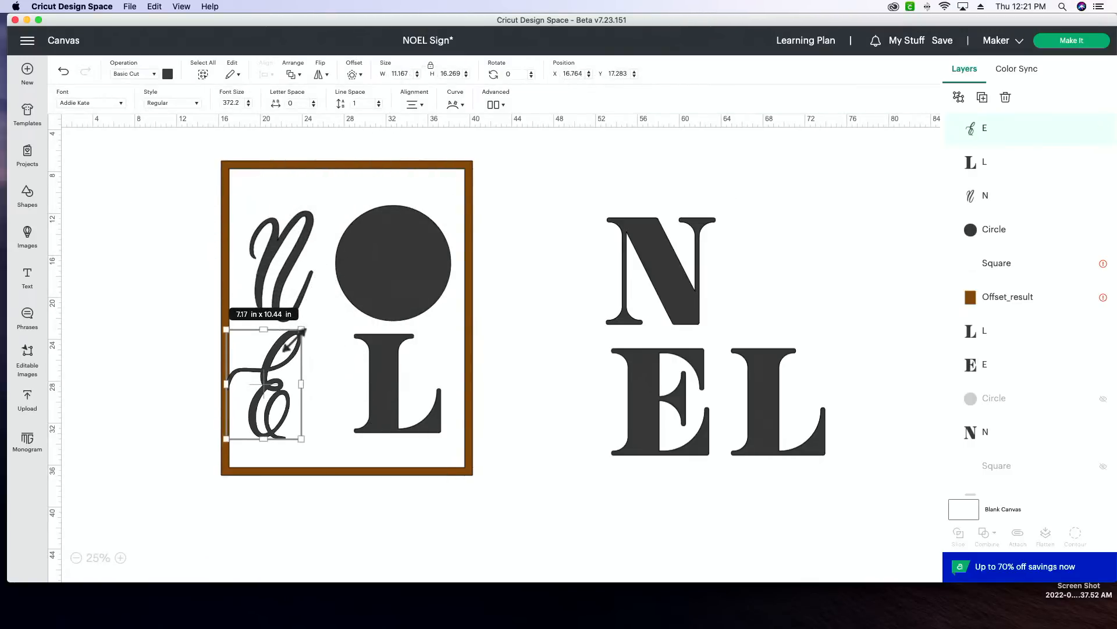
{"action": "left_click_drag", "start_coordinate": [284, 366], "coordinate": [288, 364]}
- Set the framed L's font to Addie Kate at about 7.72 × 10.96 in below the circle, and shift the E and N inward from the frame
{"action": "double_click", "coordinate": [387, 401]}
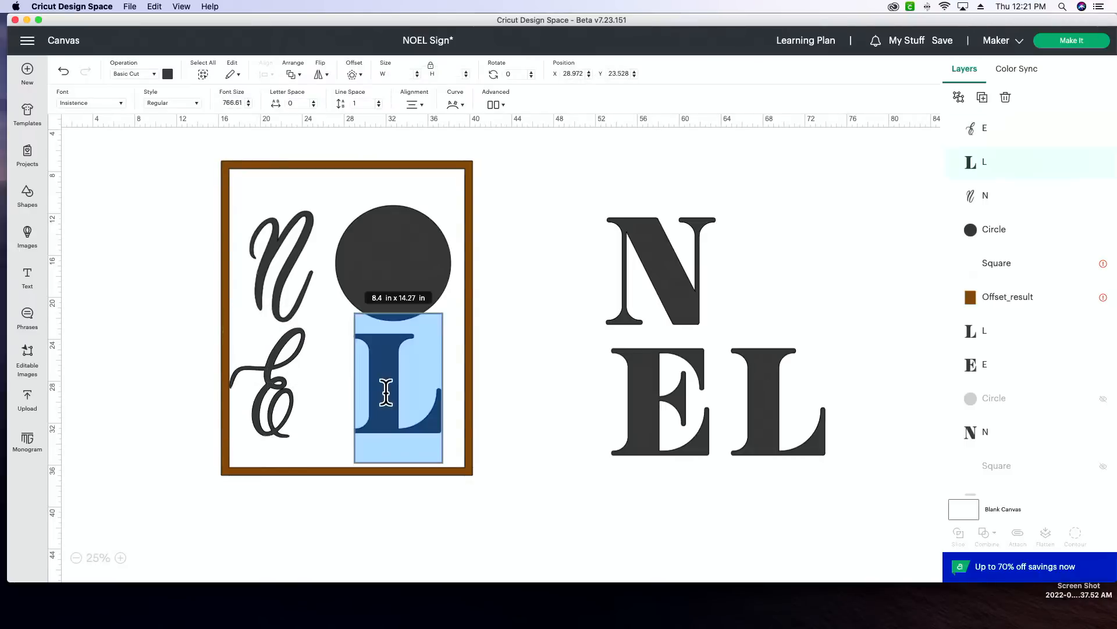
{"action": "left_click", "coordinate": [87, 103]}
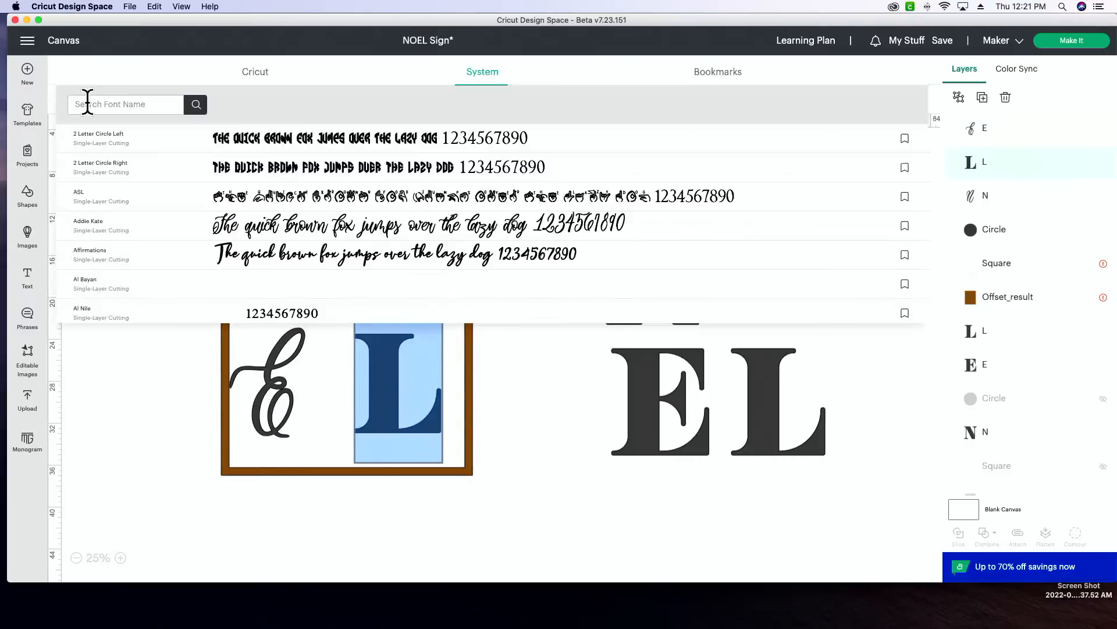
{"action": "left_click", "coordinate": [483, 71]}
{"action": "left_click", "coordinate": [301, 229]}
{"action": "left_click_drag", "start_coordinate": [589, 148], "coordinate": [377, 330]}
{"action": "left_click_drag", "start_coordinate": [426, 296], "coordinate": [406, 329]}
{"action": "left_click_drag", "start_coordinate": [381, 388], "coordinate": [394, 390]}
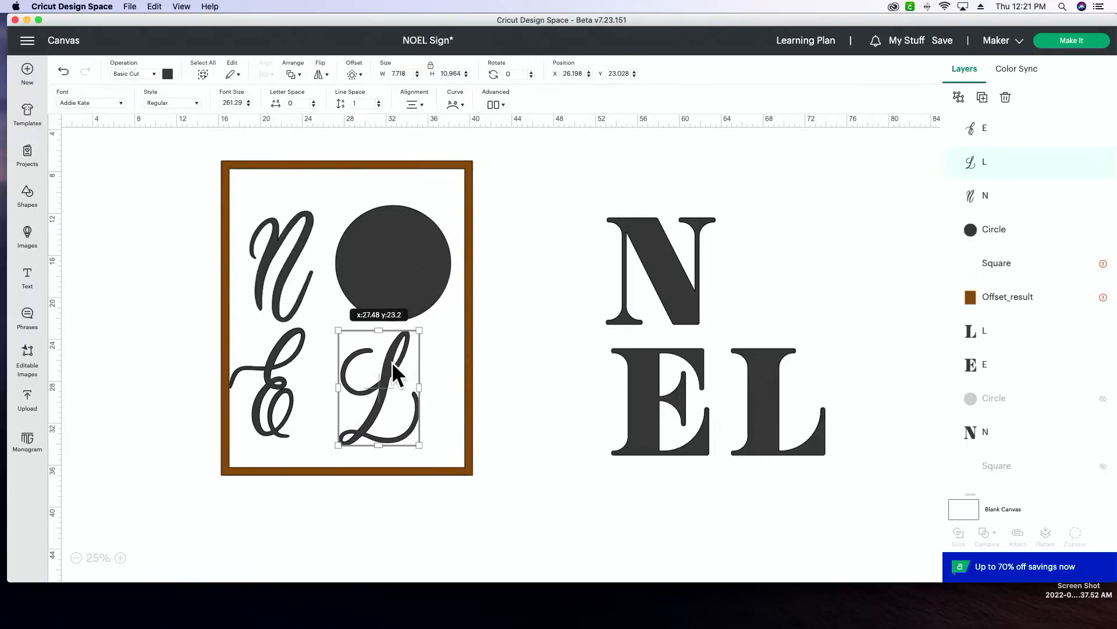
{"action": "left_click_drag", "start_coordinate": [261, 378], "coordinate": [277, 379]}
{"action": "left_click_drag", "start_coordinate": [282, 280], "coordinate": [291, 281]}
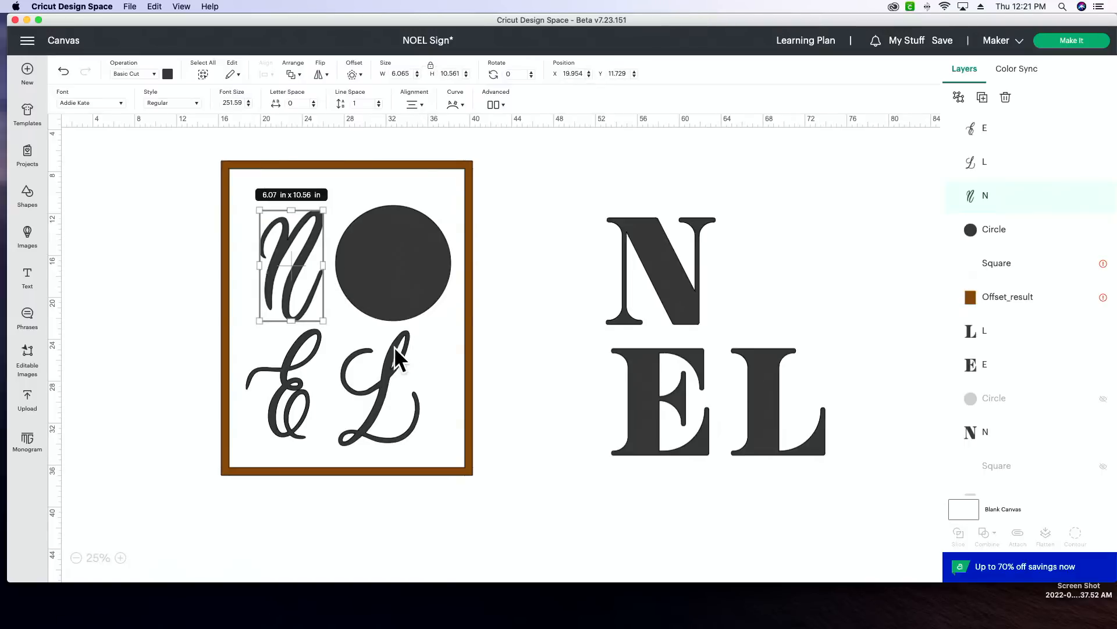
- Delete the script N, E and L from the frame
{"action": "key", "text": "Delete"}
{"action": "left_click", "coordinate": [296, 375]}
{"action": "key", "text": "Delete"}
{"action": "left_click", "coordinate": [366, 377]}
{"action": "key", "text": "Delete"}
- Duplicate the large N and E outside the frame and place the copies in the frame, N beside the circle and E beneath it
{"action": "left_click", "coordinate": [657, 269]}
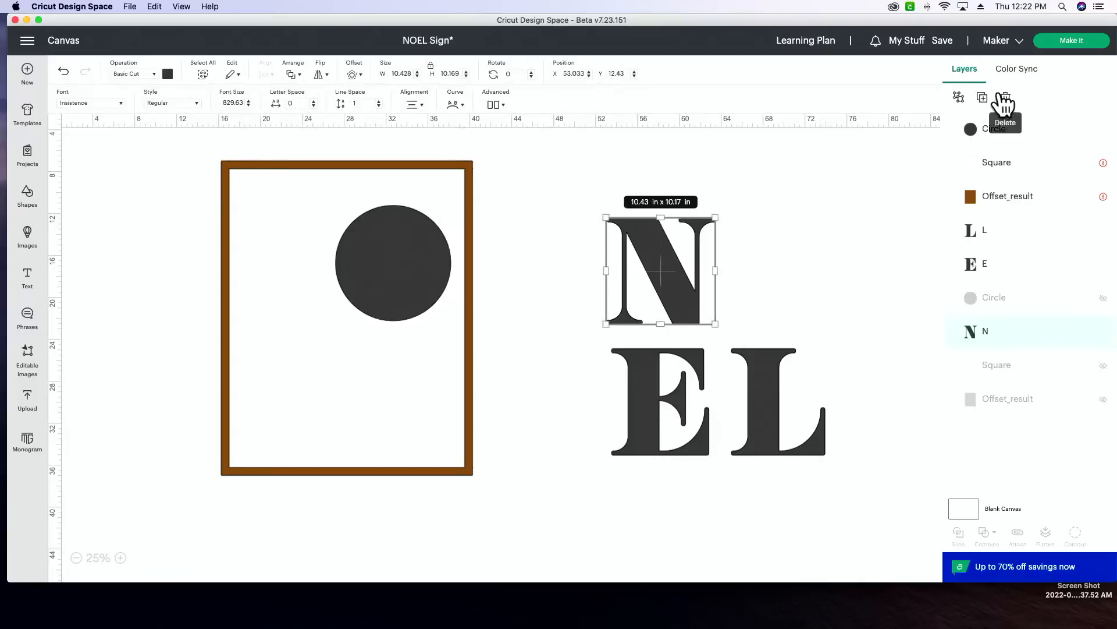
{"action": "left_click", "coordinate": [983, 98]}
{"action": "left_click_drag", "start_coordinate": [251, 262], "coordinate": [304, 262]}
{"action": "left_click", "coordinate": [657, 441]}
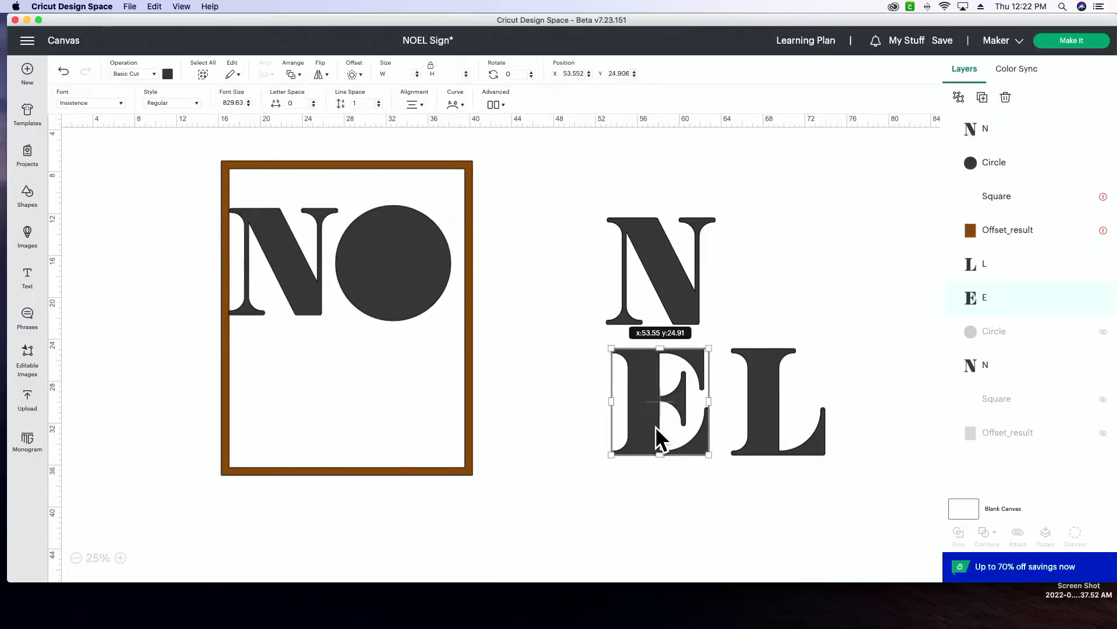
{"action": "left_click", "coordinate": [982, 97]}
{"action": "left_click_drag", "start_coordinate": [281, 333], "coordinate": [317, 439]}
- Duplicate the framed E, place the copy below the circle, and change its text to L
{"action": "left_click", "coordinate": [983, 97]}
{"action": "left_click_drag", "start_coordinate": [242, 304], "coordinate": [372, 384]}
{"action": "double_click", "coordinate": [370, 373]}
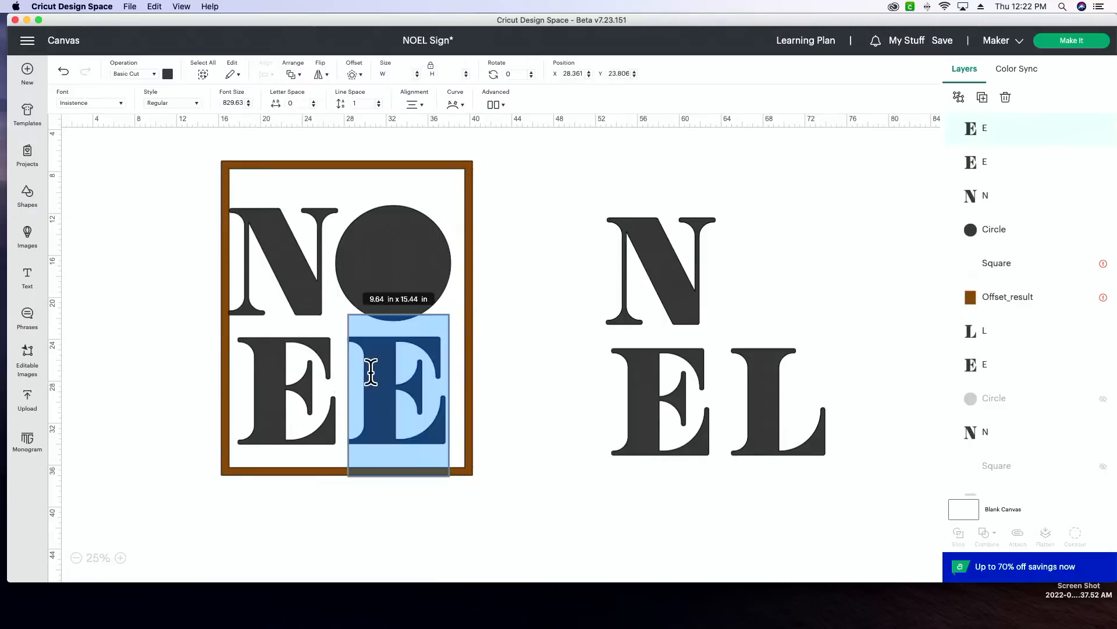
{"action": "type", "text": "L"}
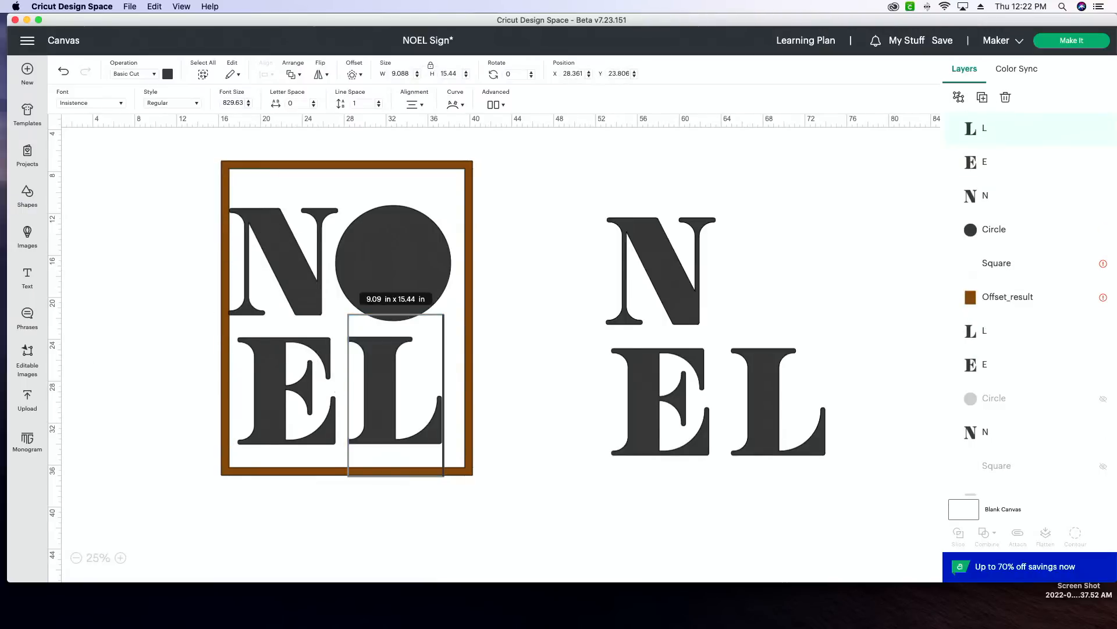
- Reposition the N, E, L and circle within the frame to form an evenly spaced NOEL layout
{"action": "left_click_drag", "start_coordinate": [281, 272], "coordinate": [295, 294]}
{"action": "left_click_drag", "start_coordinate": [281, 398], "coordinate": [273, 379]}
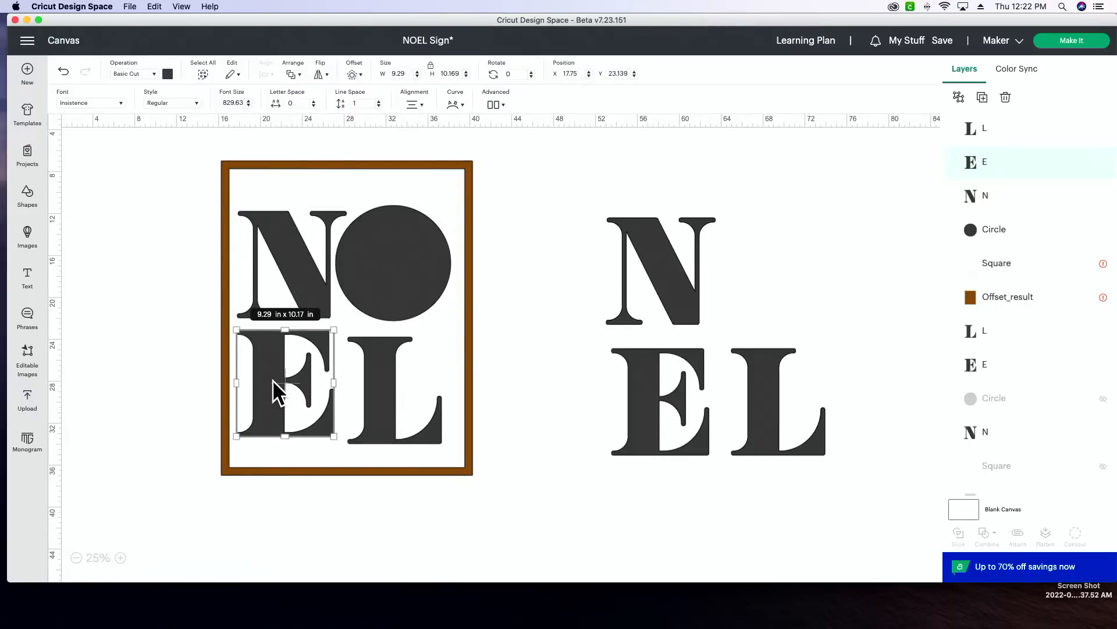
{"action": "left_click_drag", "start_coordinate": [417, 426], "coordinate": [409, 421]}
{"action": "left_click_drag", "start_coordinate": [402, 264], "coordinate": [403, 253]}
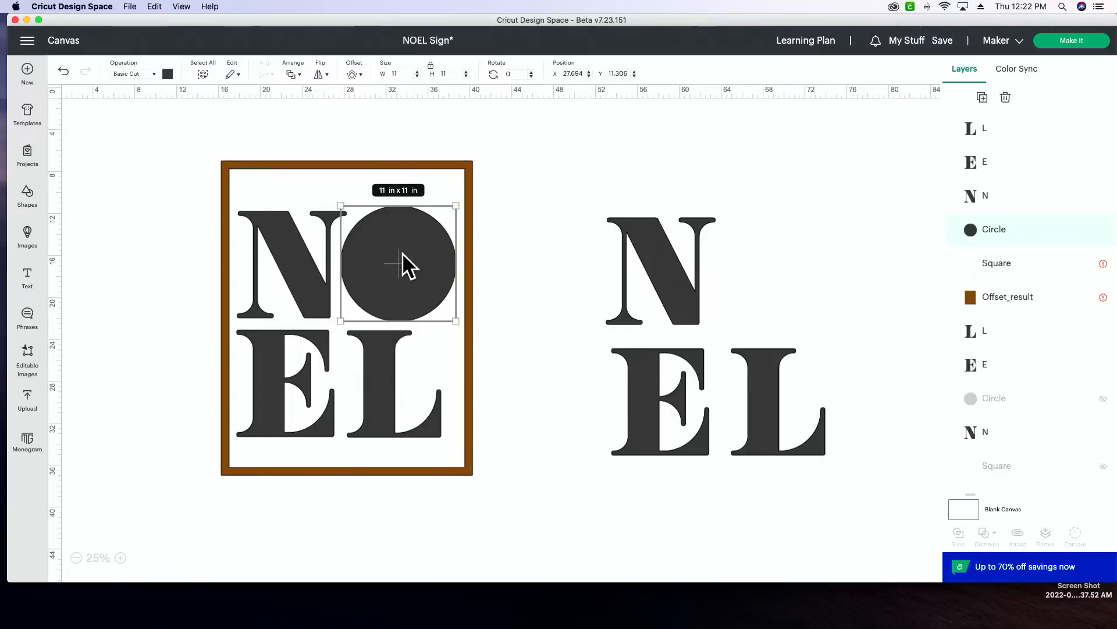
{"action": "left_click_drag", "start_coordinate": [407, 265], "coordinate": [408, 267]}
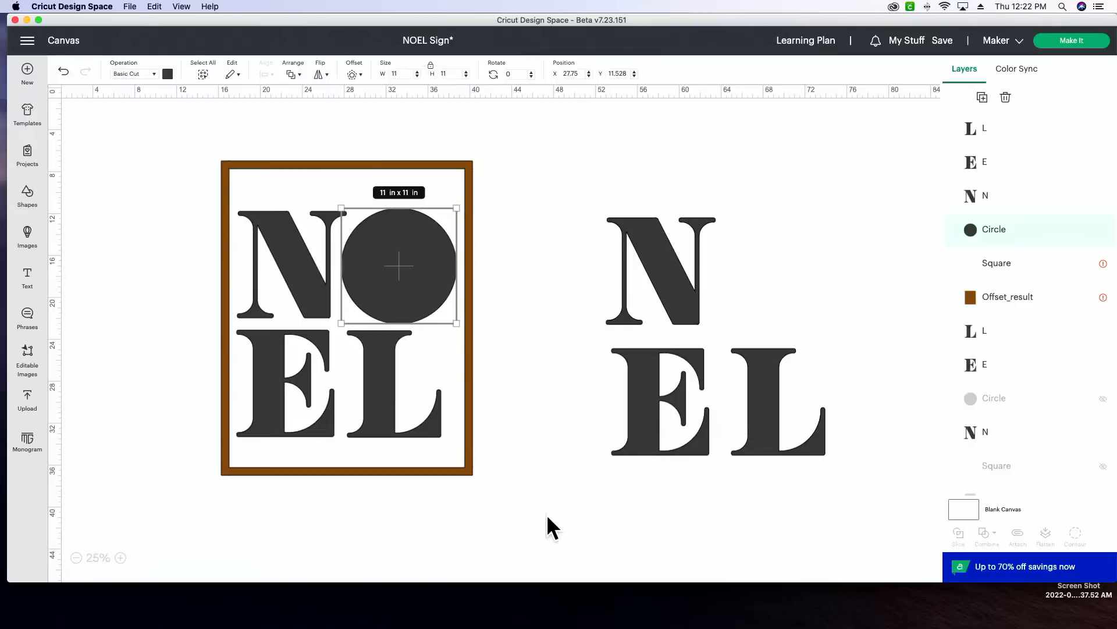
- Delete the whole framed NOEL mock-up, including the frame, circle and letters, keeping the separate large N, E and L
{"action": "left_click_drag", "start_coordinate": [501, 496], "coordinate": [202, 145]}
{"action": "key", "text": "Delete"}
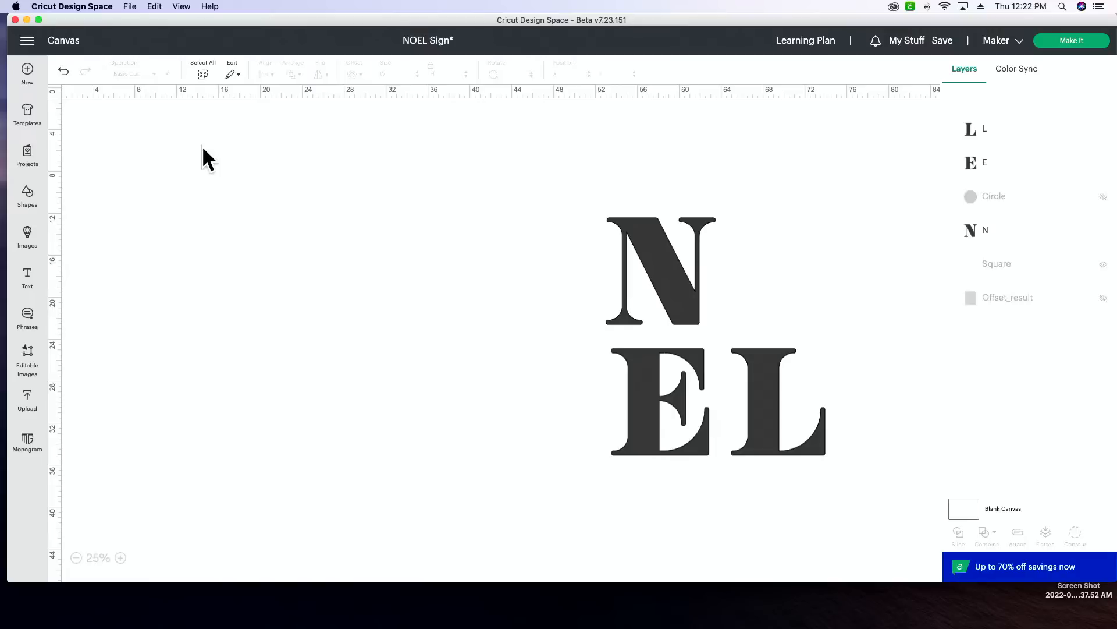
{"action": "scroll", "coordinate": [410, 211], "scroll_direction": "right", "scroll_amount": 3}
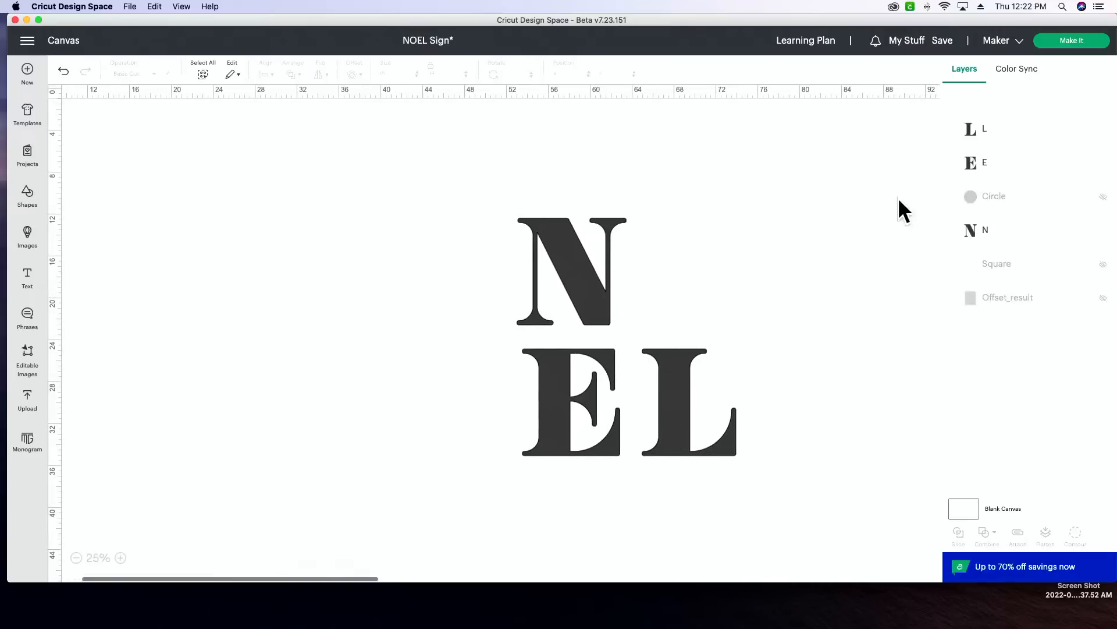
- Send the N, E and L letters to cutting, check the third mat, and continue to the base material setup
{"action": "left_click", "coordinate": [1073, 42]}
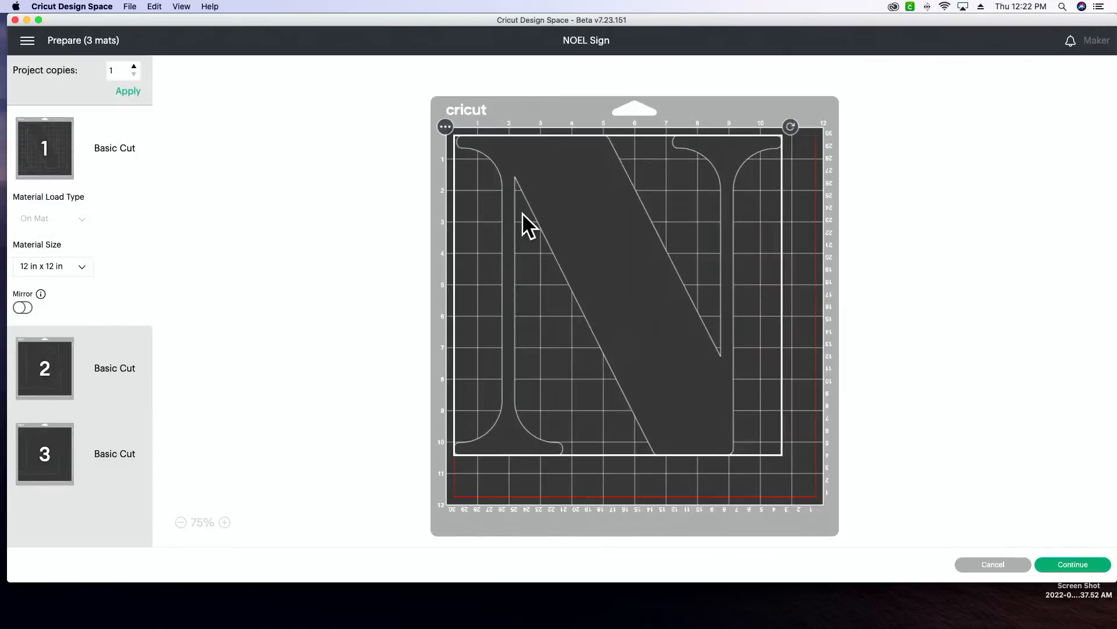
{"action": "left_click", "coordinate": [52, 474]}
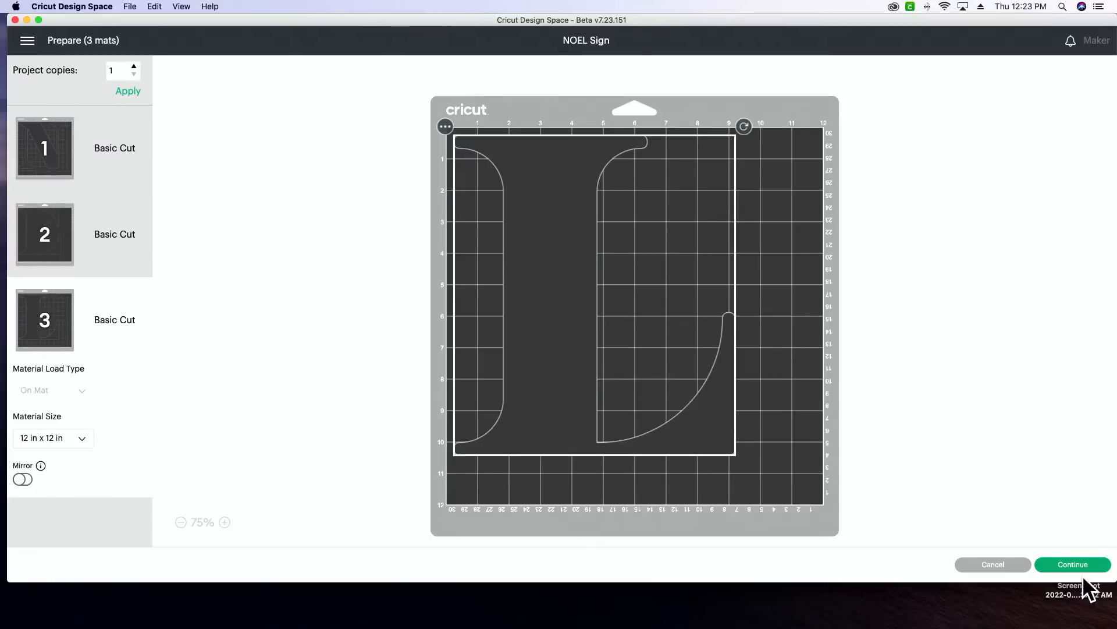
{"action": "left_click", "coordinate": [1069, 566]}
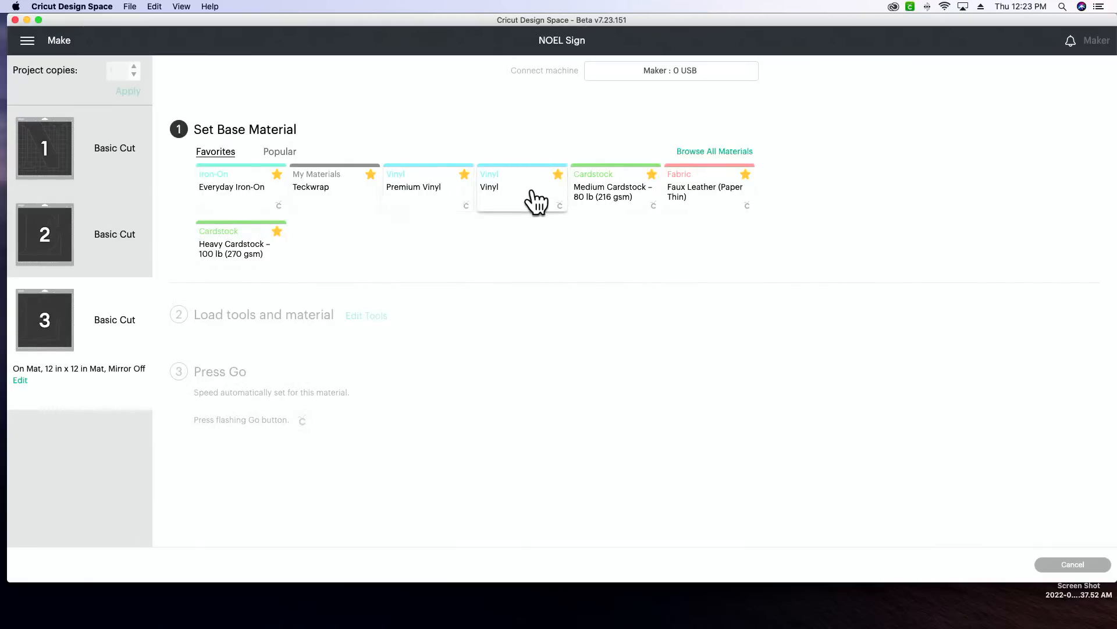
- Search all materials for "stencil" and set the base material to Stencil Vinyl
{"action": "left_click", "coordinate": [689, 153]}
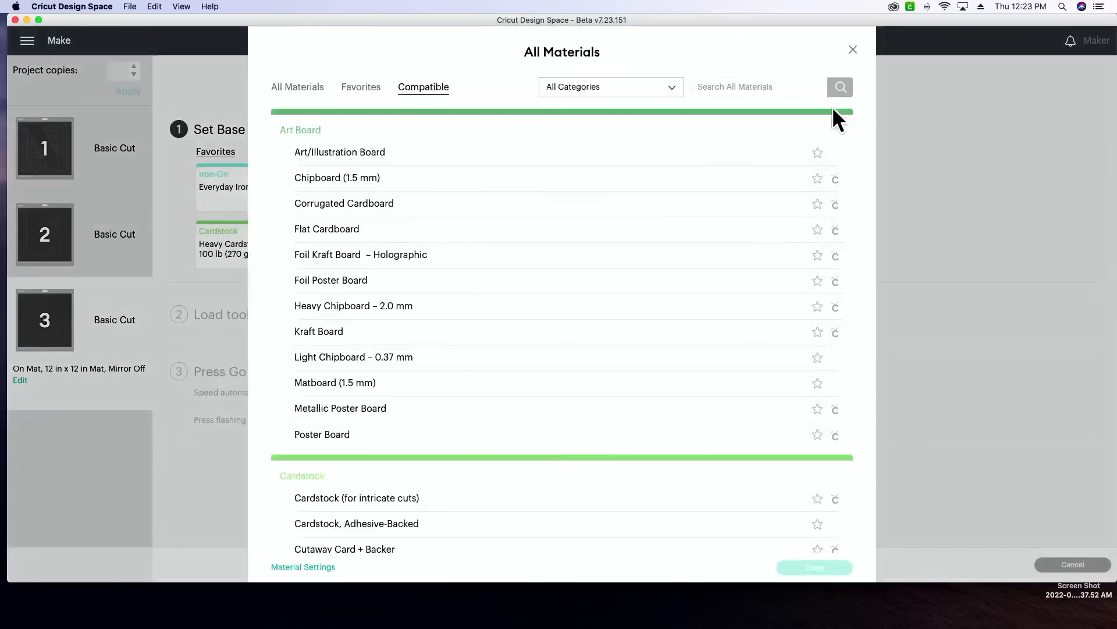
{"action": "left_click", "coordinate": [780, 93]}
{"action": "type", "text": "stencil"}
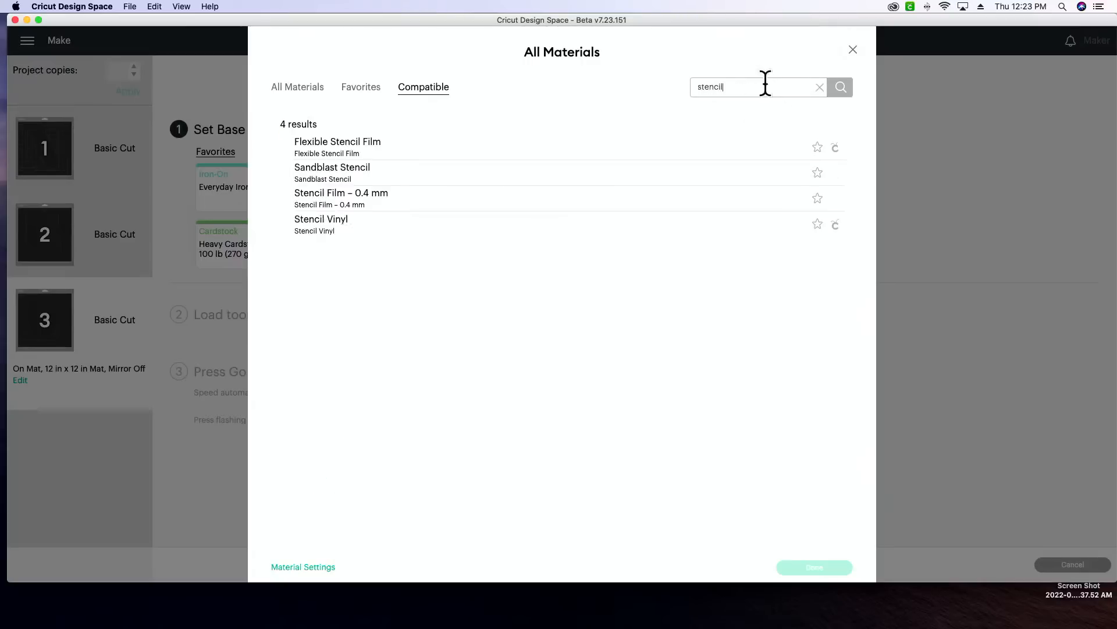
{"action": "left_click", "coordinate": [598, 229]}
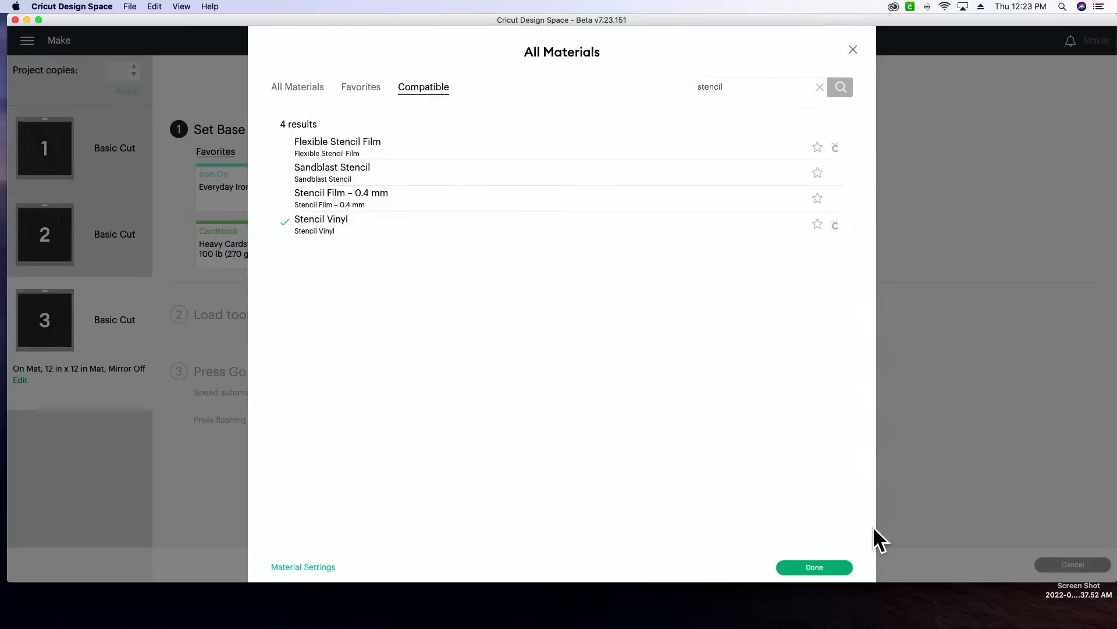
{"action": "left_click", "coordinate": [828, 566]}
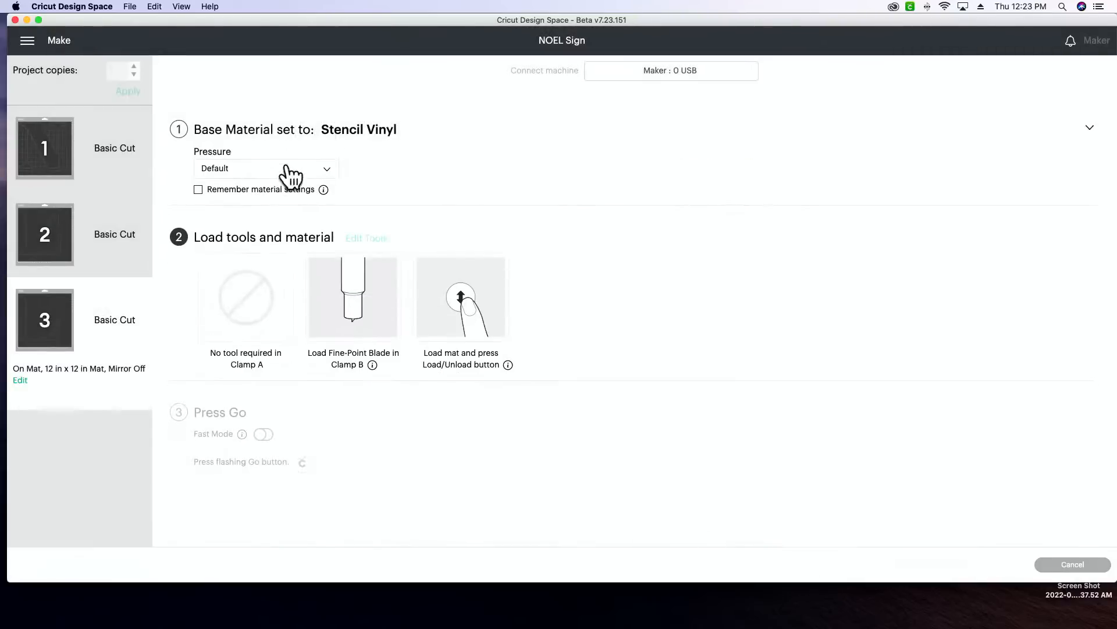